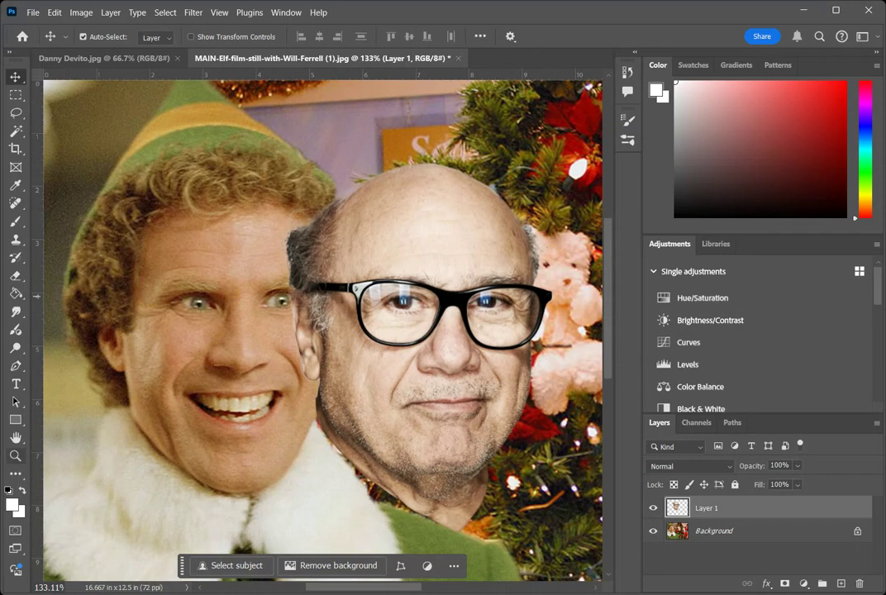
# Try the cut-out face over the elf's face and move it back beside him in front of the Christmas tree
pyautogui.moveTo(417, 247); pyautogui.dragTo(242, 260)
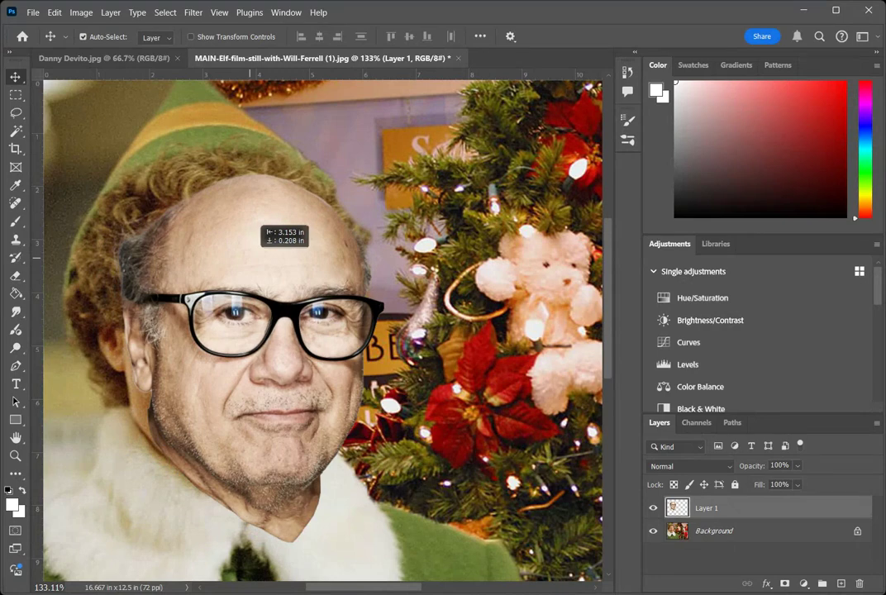
pyautogui.moveTo(256, 218); pyautogui.dragTo(471, 199)
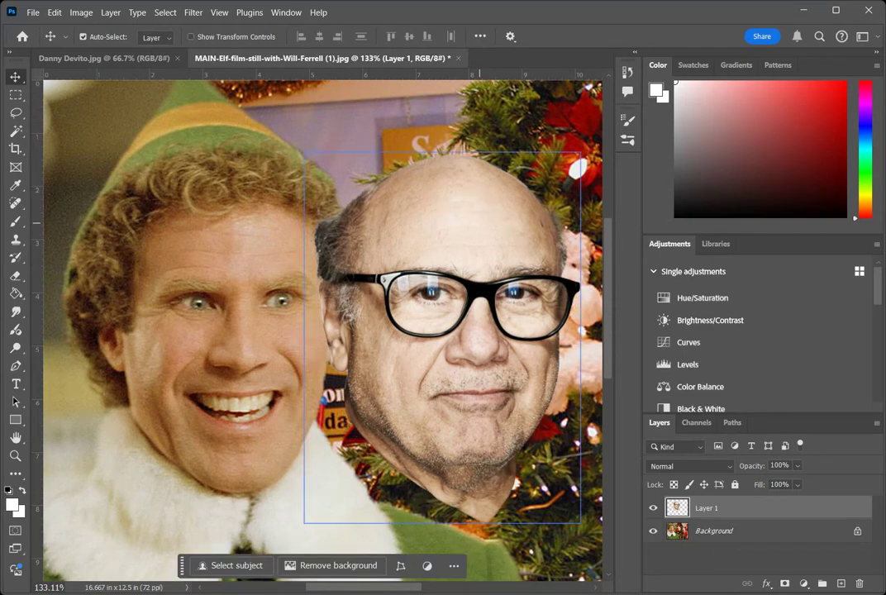
pyautogui.moveTo(479, 223); pyautogui.dragTo(447, 237)
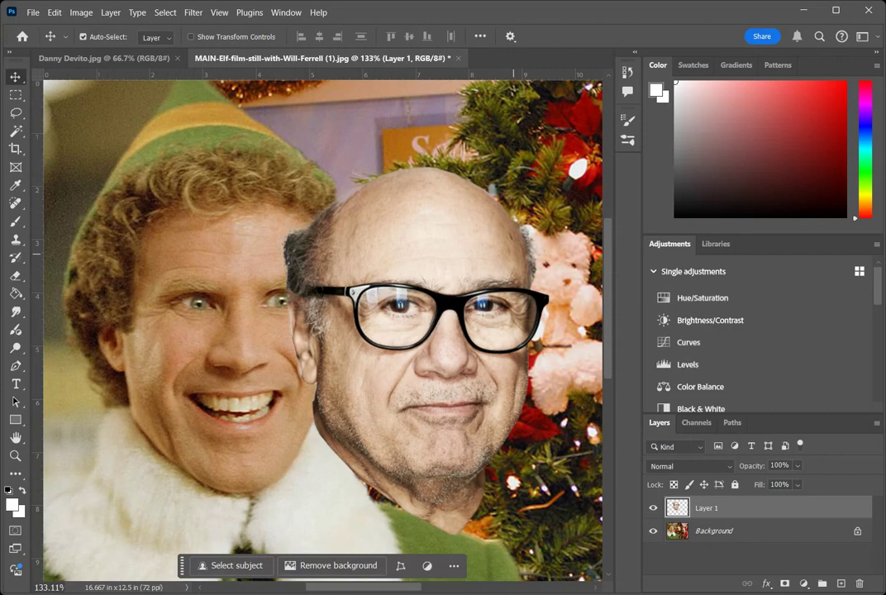
pyautogui.moveTo(439, 229); pyautogui.dragTo(459, 228)
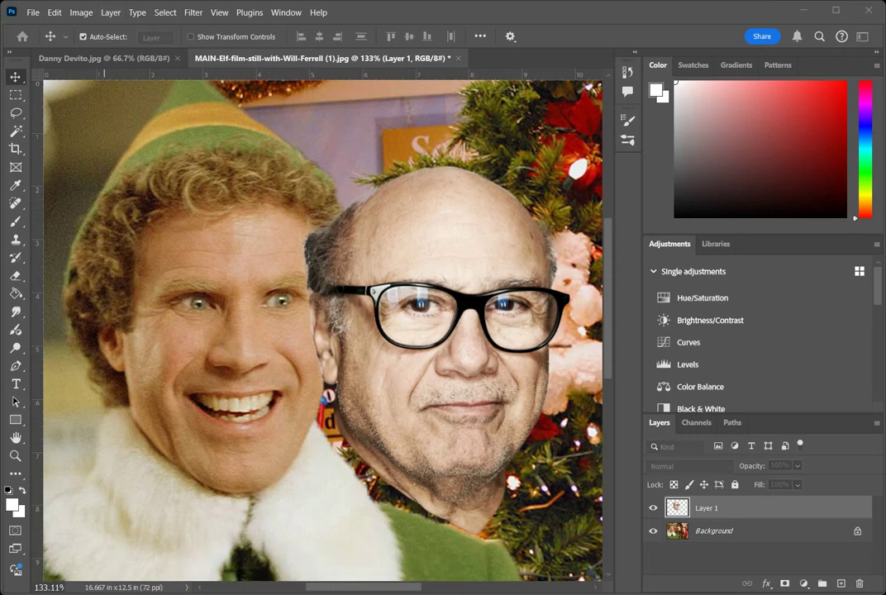
# Add a Brightness/Contrast adjustment layer and clip it to Layer 1
pyautogui.press('Return')
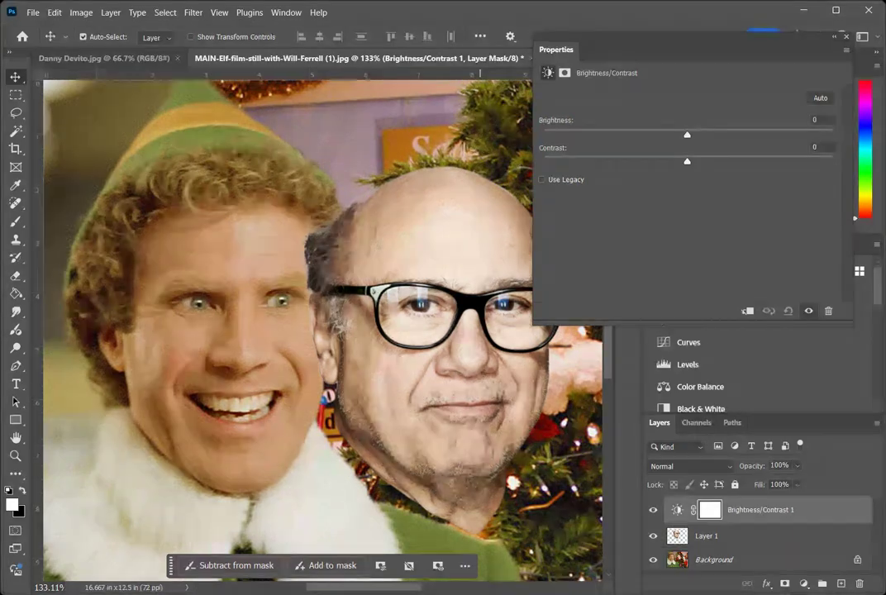
pyautogui.moveTo(687, 134)
pyautogui.mouseDown()
pyautogui.moveTo(815, 134)
pyautogui.moveTo(579, 133)
pyautogui.moveTo(818, 134)
pyautogui.moveTo(580, 134)
pyautogui.moveTo(700, 134)
pyautogui.moveTo(688, 134)
pyautogui.mouseUp()
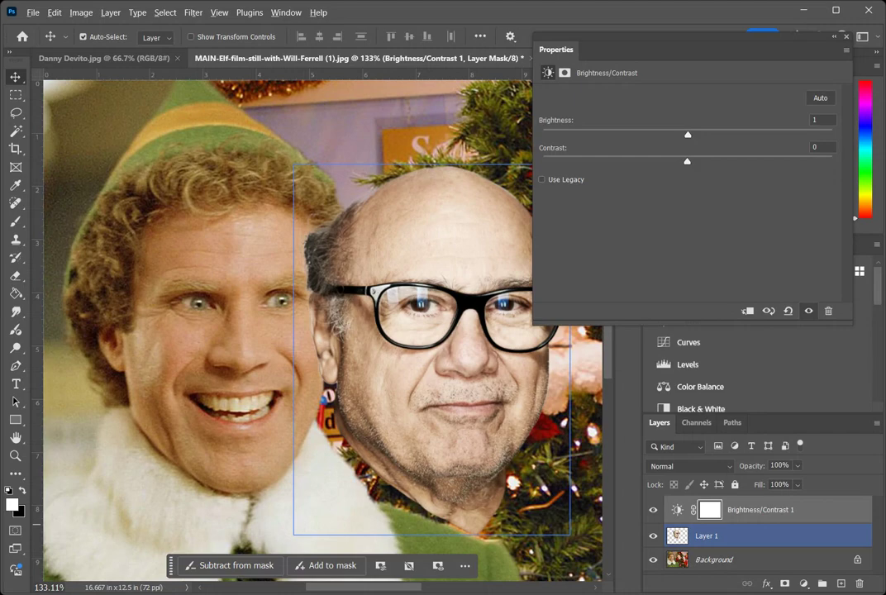
pyautogui.hotkey('ctrl', 'alt', 'g')
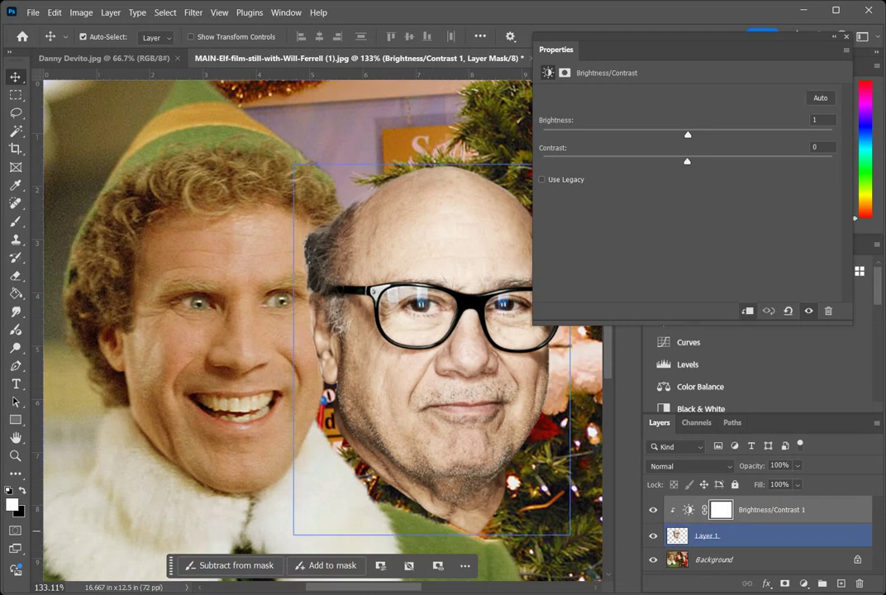
# Rename Layer 1, which holds the cut-out face, as Danny and close its properties
pyautogui.doubleClick(706, 536)
pyautogui.press('BackSpace')
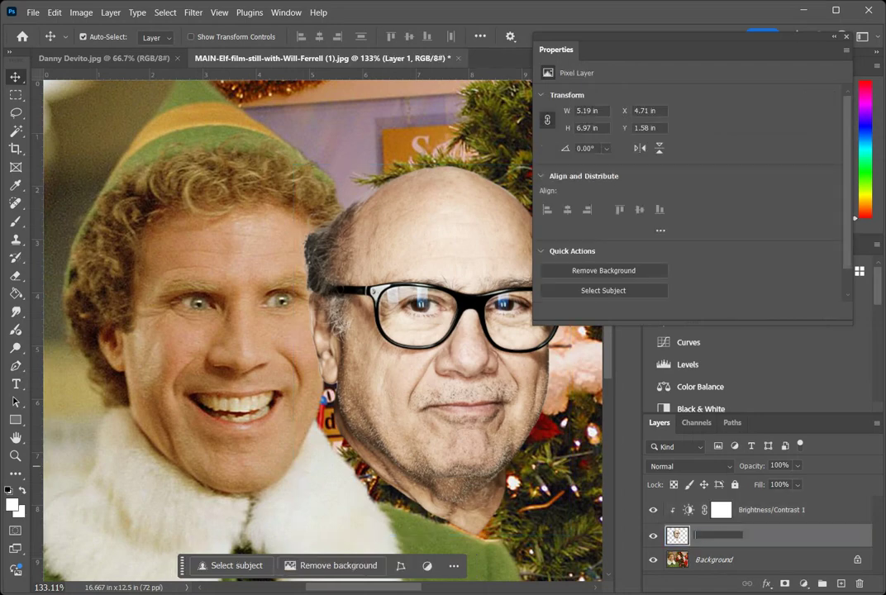
pyautogui.write('Danny')
pyautogui.press('Return')
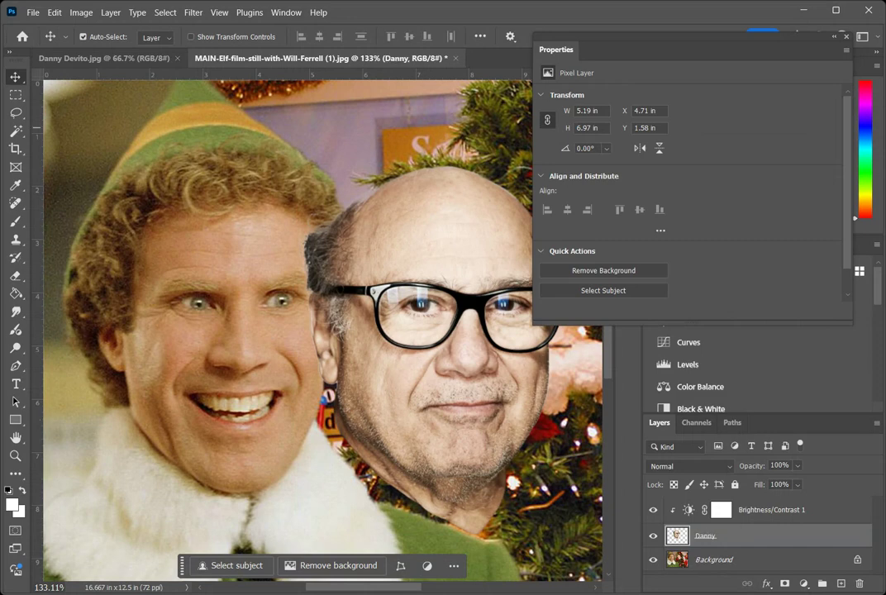
pyautogui.click(846, 36)
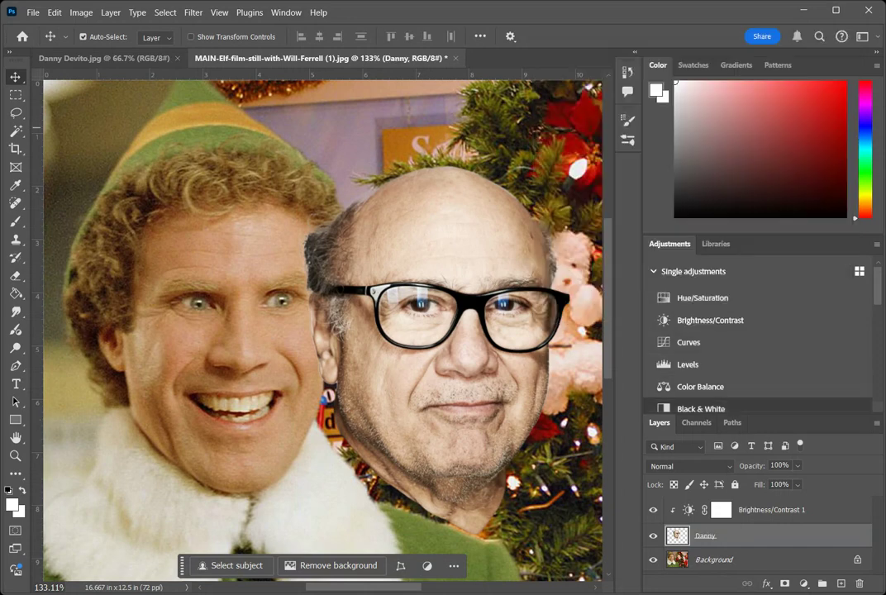
# Set the Brightness/Contrast adjustment to brightness -14 and contrast -25, then close its properties
pyautogui.moveTo(771, 510); pyautogui.dragTo(772, 520)
pyautogui.doubleClick(689, 510)
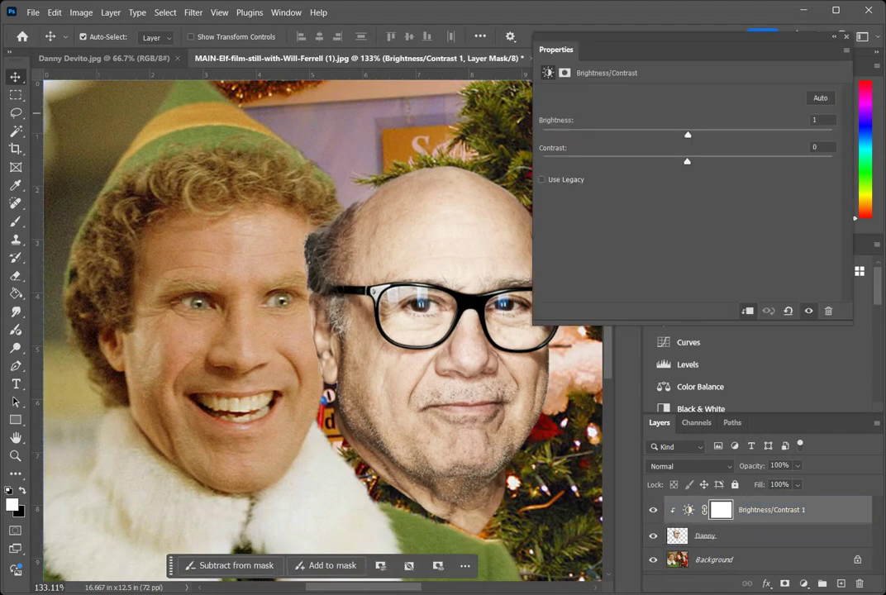
pyautogui.moveTo(688, 134); pyautogui.dragTo(615, 161)
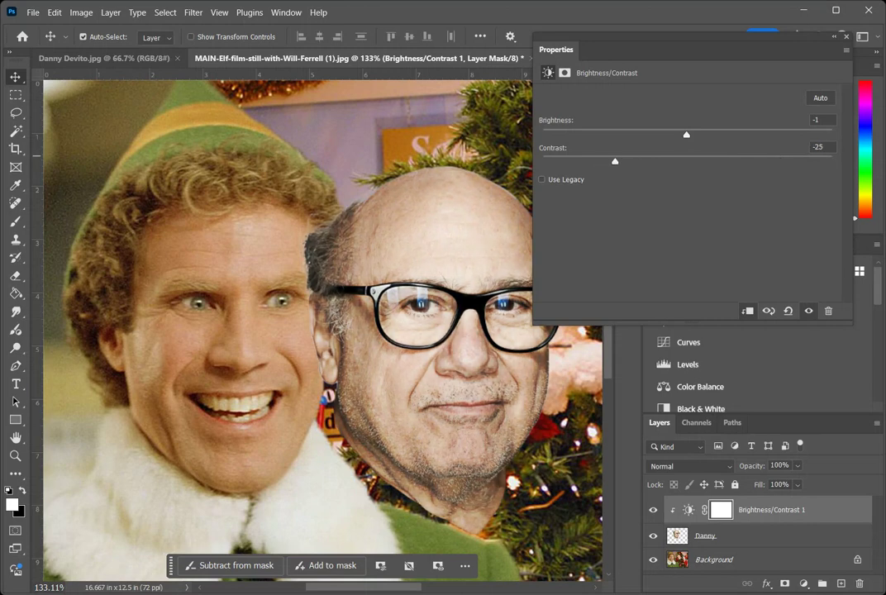
pyautogui.moveTo(686, 134); pyautogui.dragTo(673, 134)
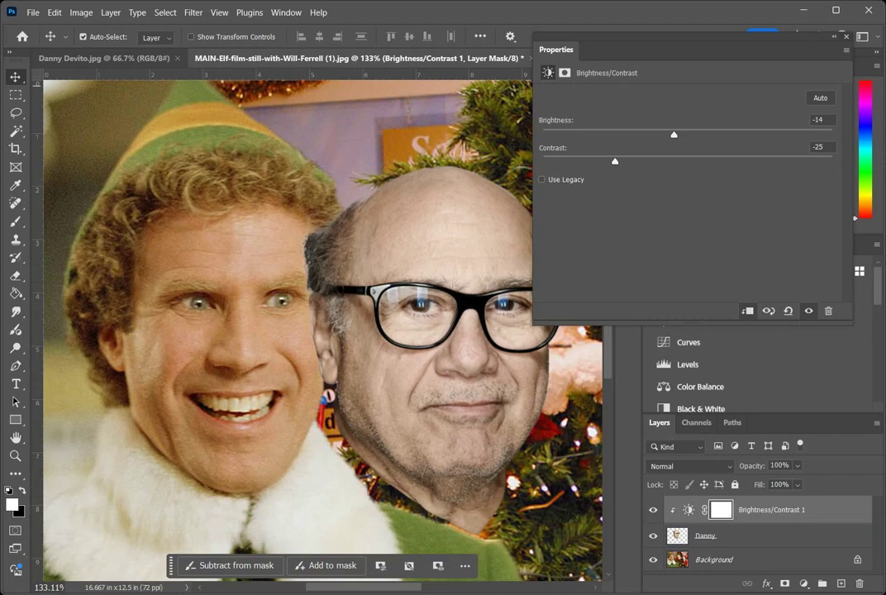
pyautogui.click(846, 37)
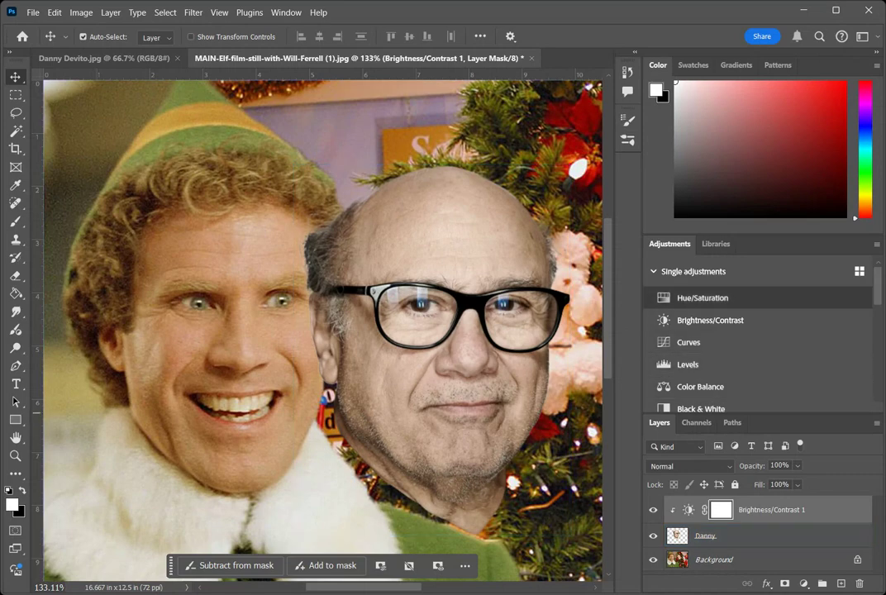
# Add a Color Balance adjustment layer above Brightness/Contrast 1 and clip it to the Danny layer
pyautogui.click(700, 386)
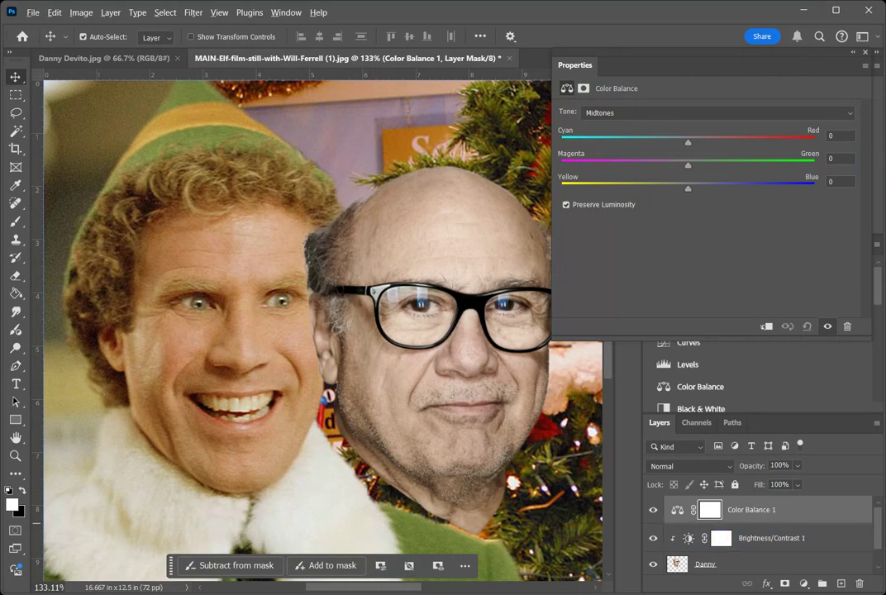
pyautogui.hotkey('ctrl', 'alt', 'g')
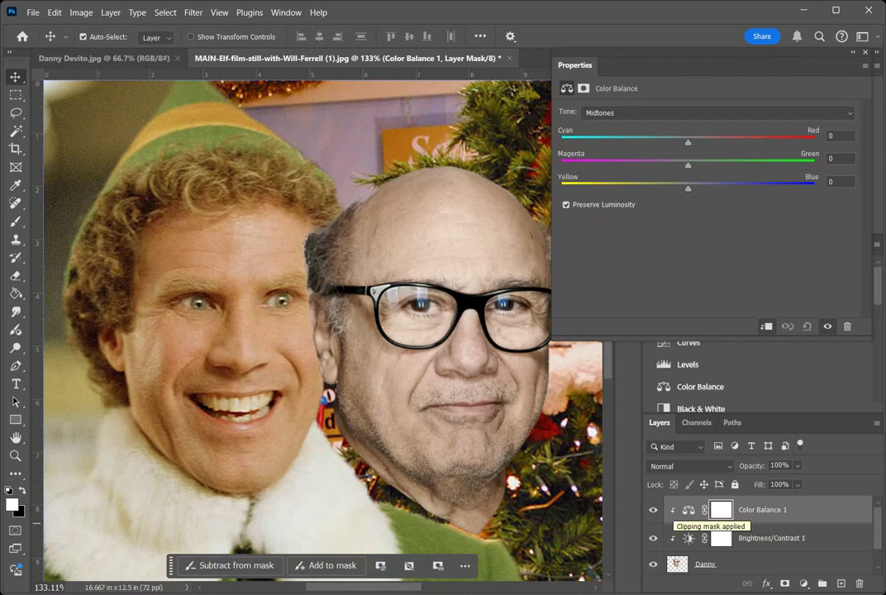
pyautogui.click(677, 563)
pyautogui.scroll(-1, 674, 550)
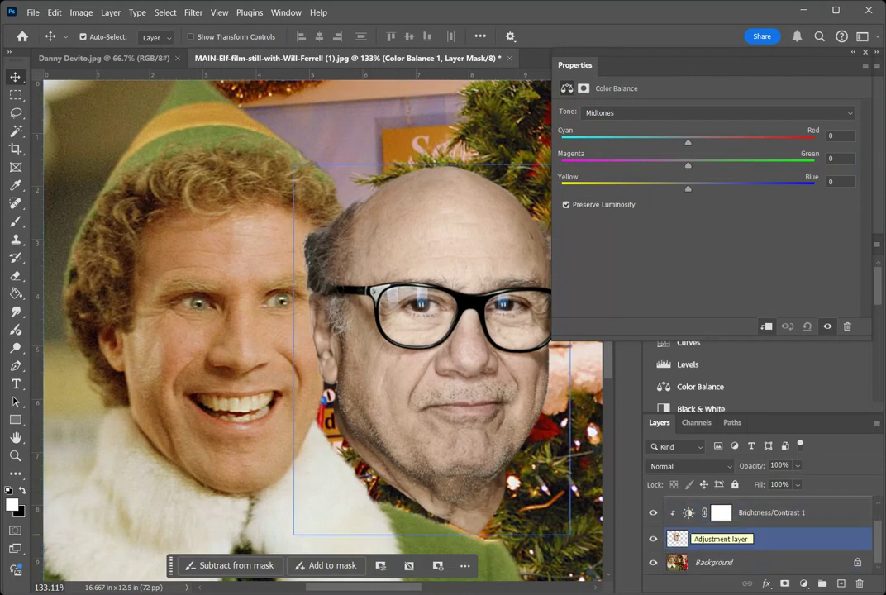
pyautogui.scroll(1, 727, 529)
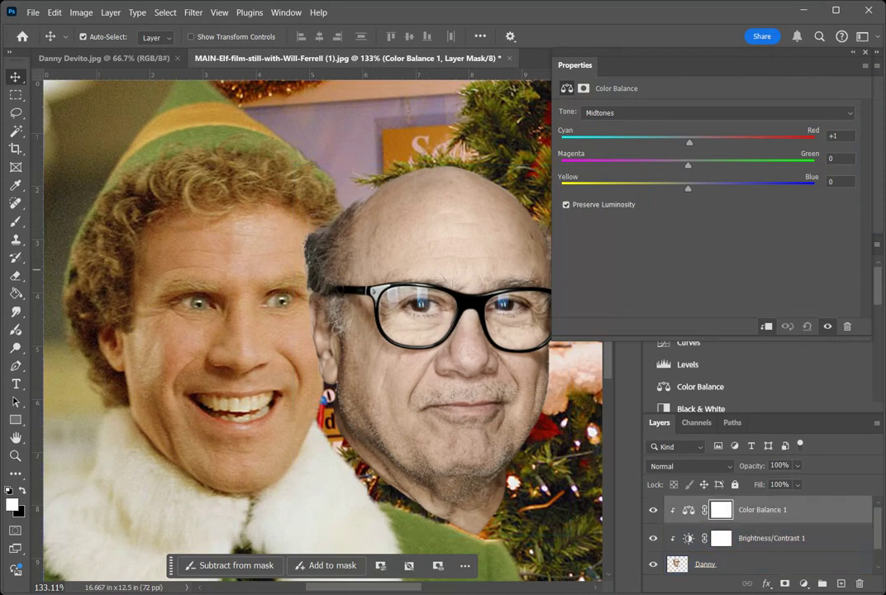
# Shift the Color Balance midtones toward red and yellow and slightly toward magenta, matching the cut-out face to the elf's skin tone
pyautogui.moveTo(688, 142)
pyautogui.mouseDown()
pyautogui.moveTo(727, 142)
pyautogui.moveTo(702, 142)
pyautogui.moveTo(718, 143)
pyautogui.moveTo(676, 166)
pyautogui.moveTo(703, 166)
pyautogui.mouseUp()
pyautogui.moveTo(684, 165); pyautogui.dragTo(720, 142)
pyautogui.moveTo(688, 187); pyautogui.dragTo(636, 187)
pyautogui.moveTo(679, 165); pyautogui.dragTo(734, 143)
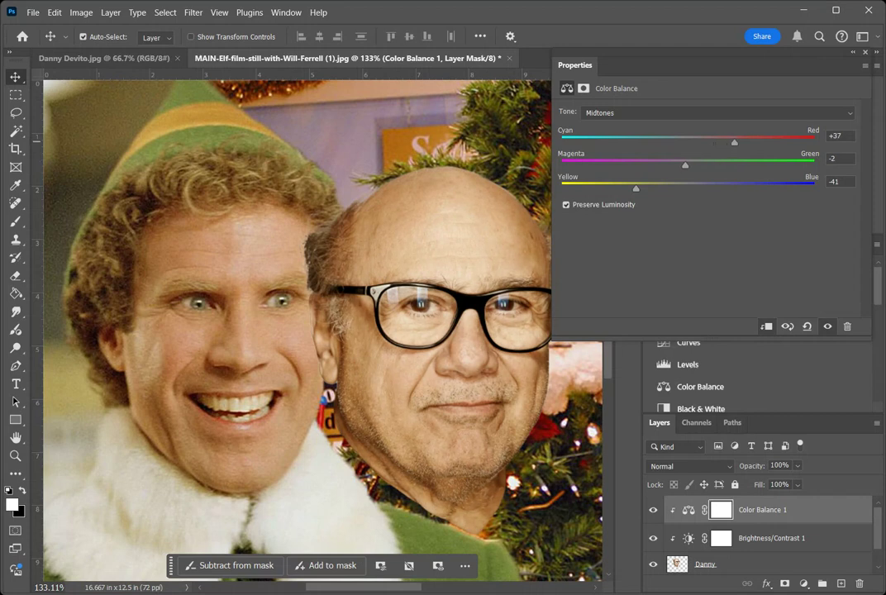
pyautogui.moveTo(636, 188); pyautogui.dragTo(662, 188)
pyautogui.moveTo(734, 142); pyautogui.dragTo(732, 142)
pyautogui.moveTo(662, 188); pyautogui.dragTo(647, 189)
pyautogui.moveTo(736, 142)
pyautogui.mouseDown()
pyautogui.moveTo(752, 143)
pyautogui.moveTo(744, 142)
pyautogui.mouseUp()
pyautogui.moveTo(685, 165); pyautogui.dragTo(696, 165)
pyautogui.moveTo(744, 142)
pyautogui.mouseDown()
pyautogui.moveTo(753, 142)
pyautogui.moveTo(742, 142)
pyautogui.mouseUp()
pyautogui.moveTo(696, 165)
pyautogui.mouseDown()
pyautogui.moveTo(705, 165)
pyautogui.moveTo(681, 165)
pyautogui.mouseUp()
pyautogui.click(865, 52)
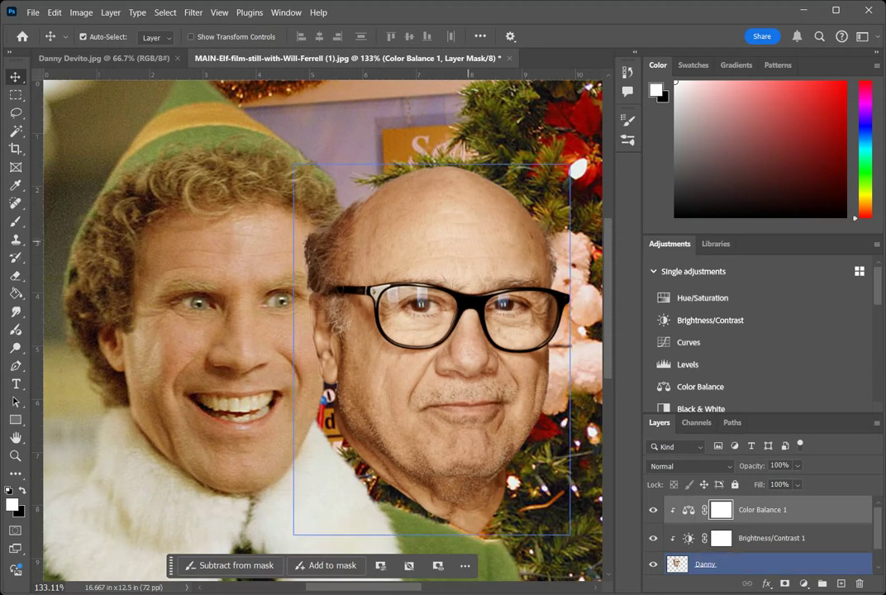
# Place the Danny cut-out over the elf's face and set its layer opacity to 70% to line up the facial features
pyautogui.moveTo(454, 234); pyautogui.dragTo(267, 308)
pyautogui.moveTo(265, 268); pyautogui.dragTo(237, 199)
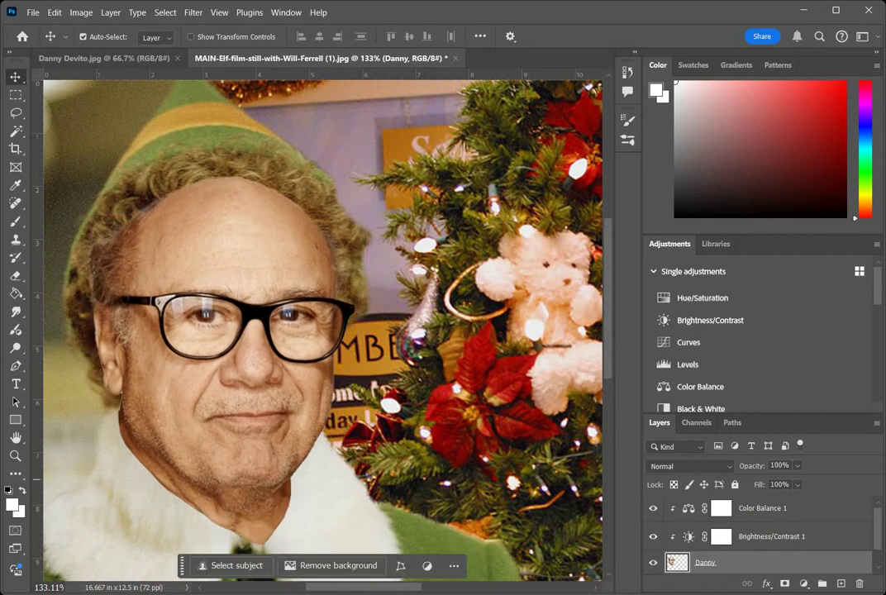
pyautogui.press('6')
pyautogui.press('3')
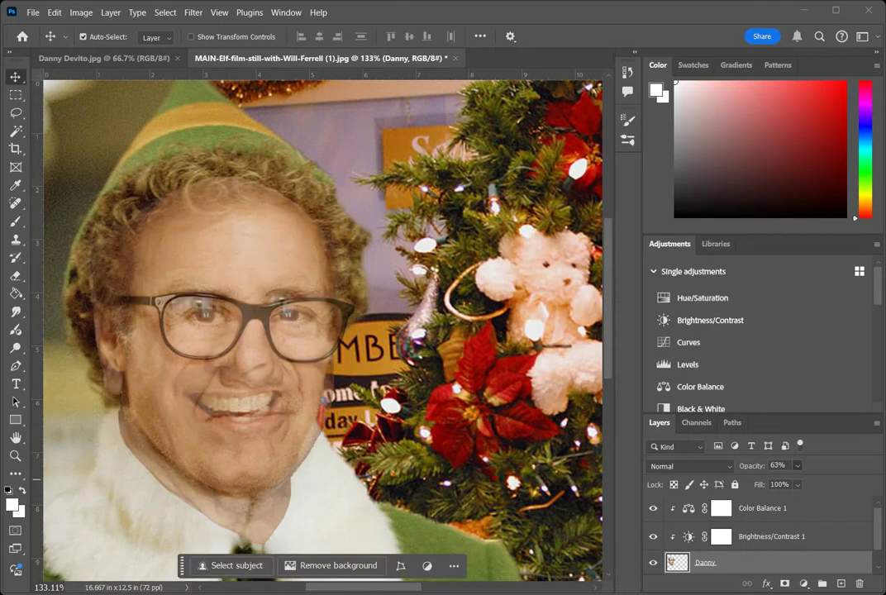
pyautogui.press('6')
pyautogui.press('8')
pyautogui.press('7')
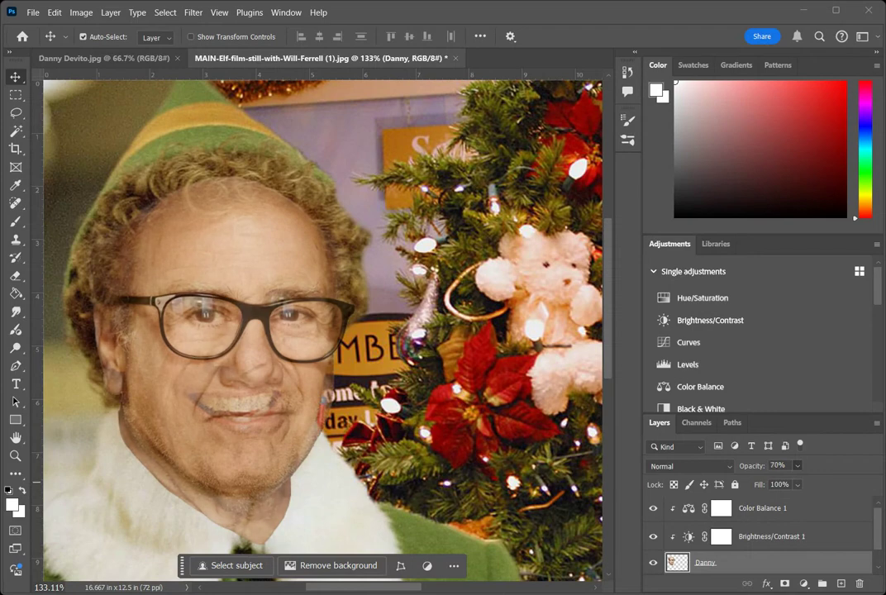
pyautogui.moveTo(210, 244)
pyautogui.mouseDown()
pyautogui.moveTo(254, 242)
pyautogui.moveTo(210, 221)
pyautogui.moveTo(195, 225)
pyautogui.moveTo(229, 230)
pyautogui.moveTo(198, 232)
pyautogui.moveTo(208, 231)
pyautogui.mouseUp()
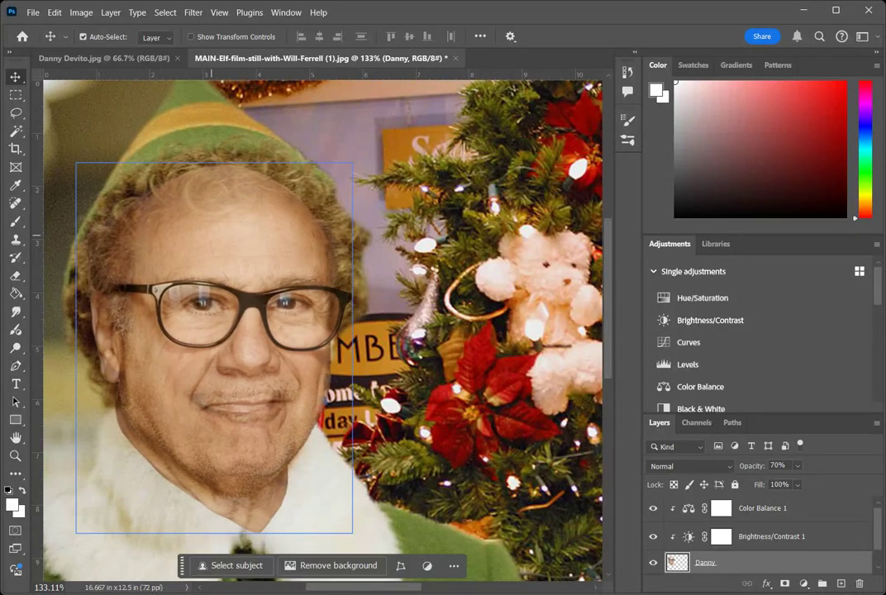
# Scale the Danny cut-out to 98.05% and recentre it on the elf's face, with its layer opacity at 100%
pyautogui.click(198, 37)
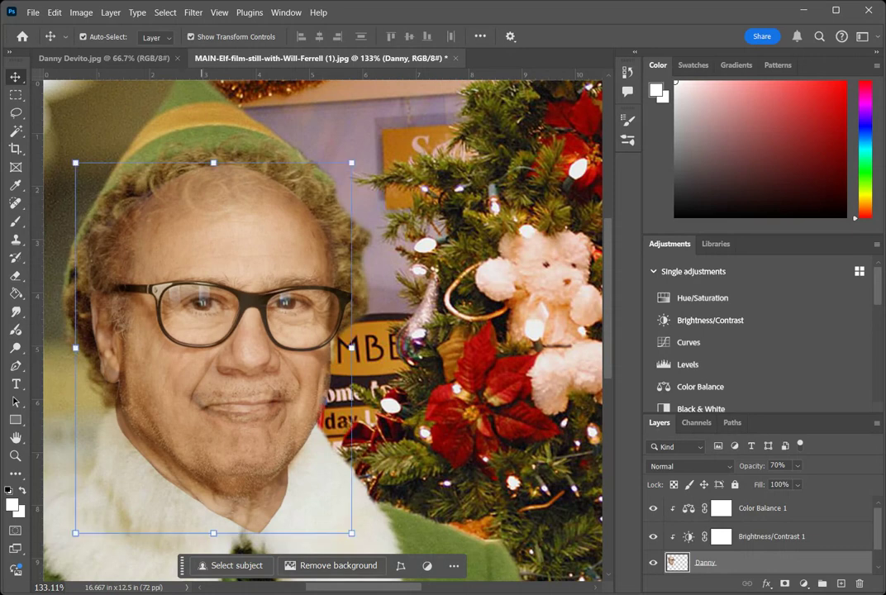
pyautogui.moveTo(352, 533); pyautogui.dragTo(345, 525)
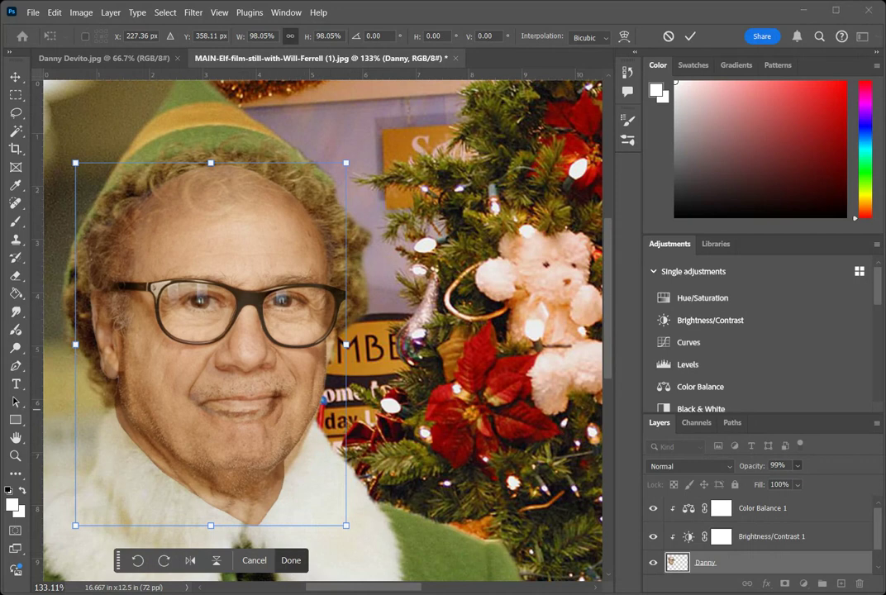
pyautogui.moveTo(751, 465); pyautogui.dragTo(777, 466)
pyautogui.moveTo(253, 246); pyautogui.dragTo(257, 253)
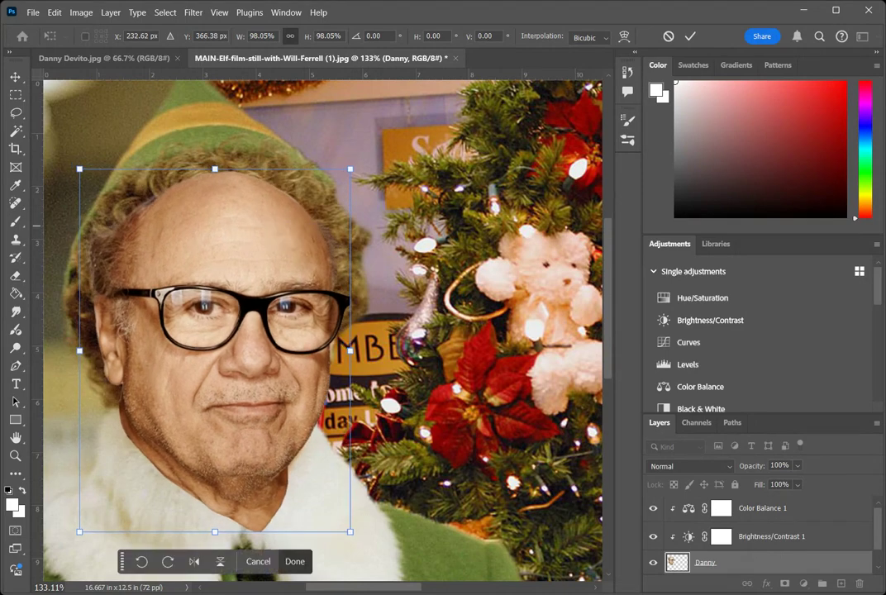